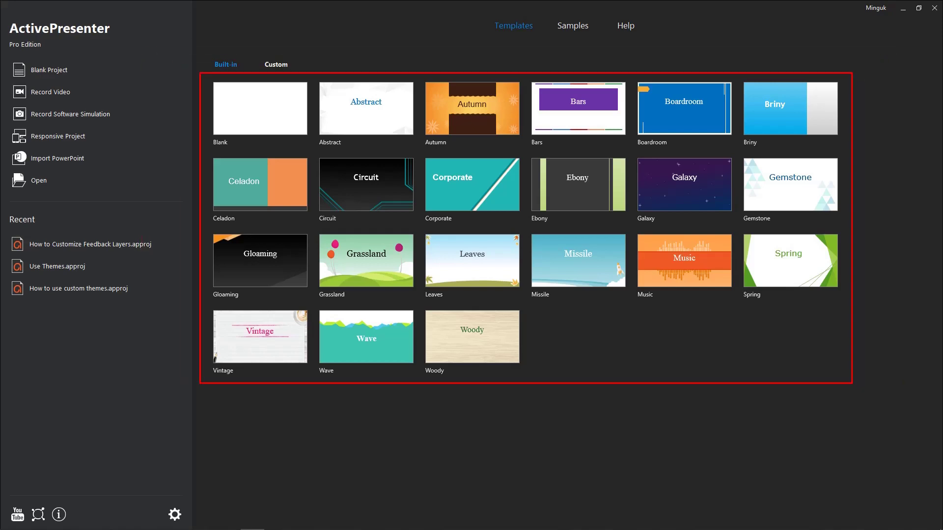
Step: Preview the Gemstone template and start a blank project from it, opening Use Themes
left_click(768, 206)
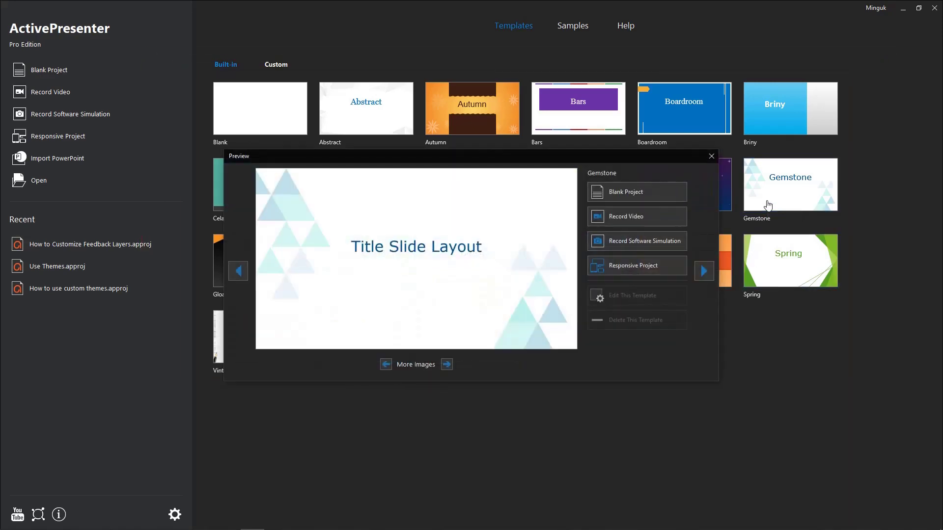
left_click(638, 197)
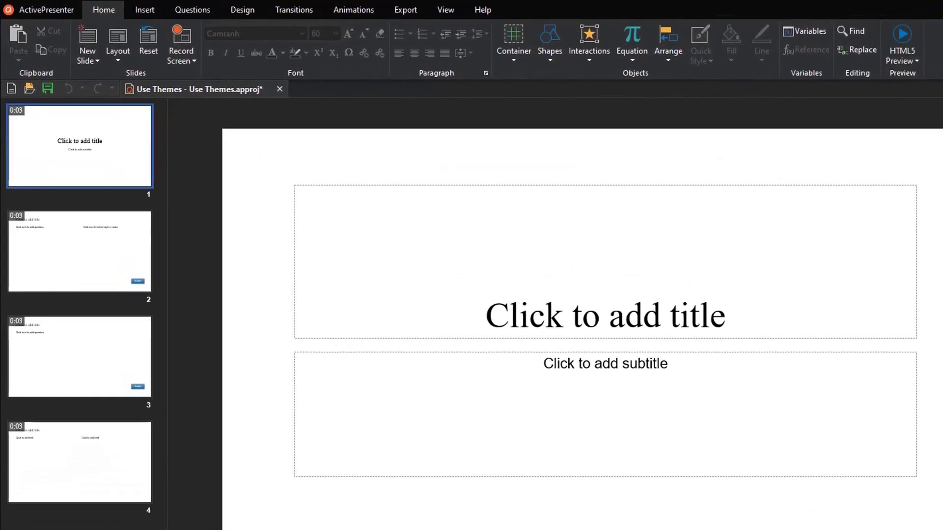
Step: Browse the full Design tab Themes gallery of custom and built-in themes, then collapse it
left_click(224, 11)
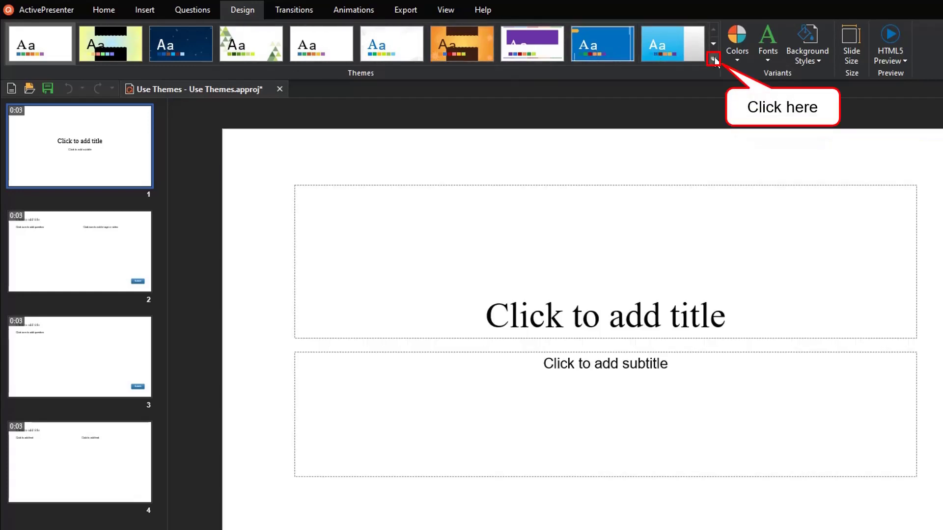
left_click(714, 59)
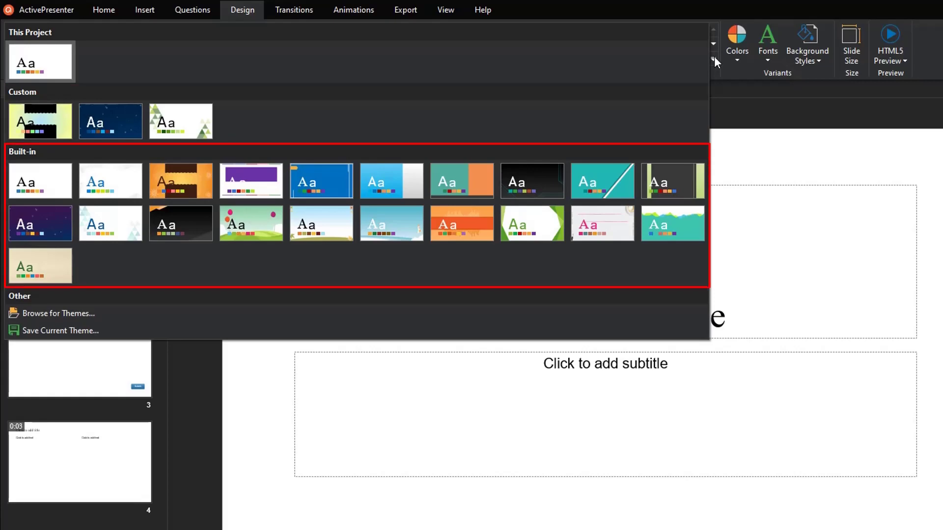
left_click(714, 56)
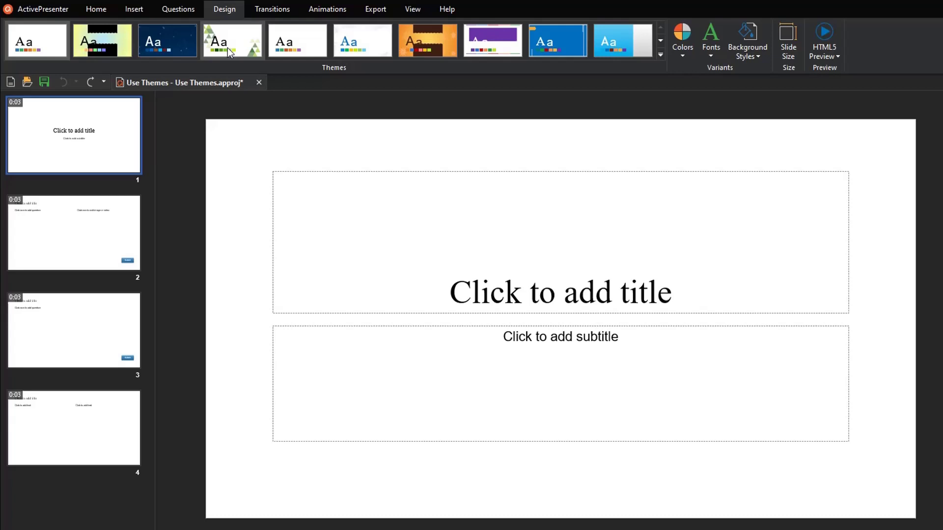
Step: Apply the green-triangle Pine theme to all four slides
left_click(243, 40)
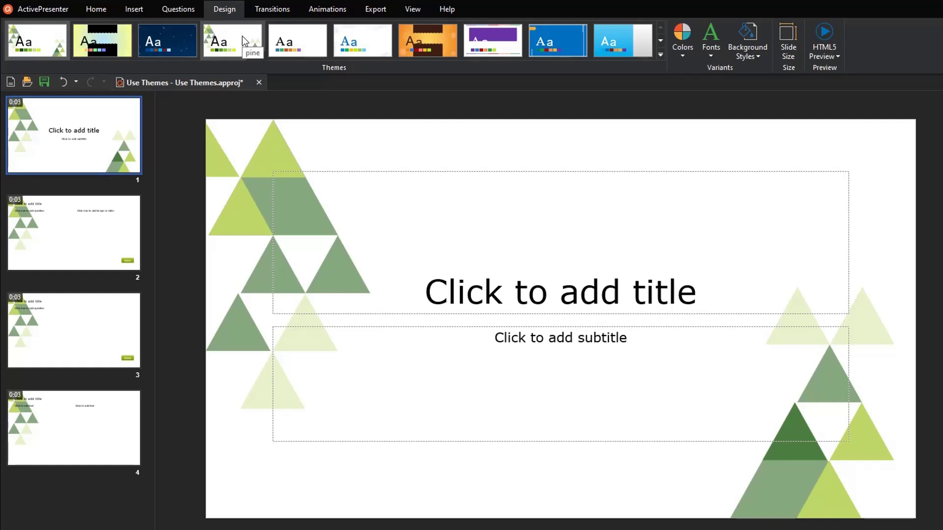
left_click(660, 55)
Step: Apply the balloon theme to matching slides and the light-blue theme to slide 1 only
right_click(246, 208)
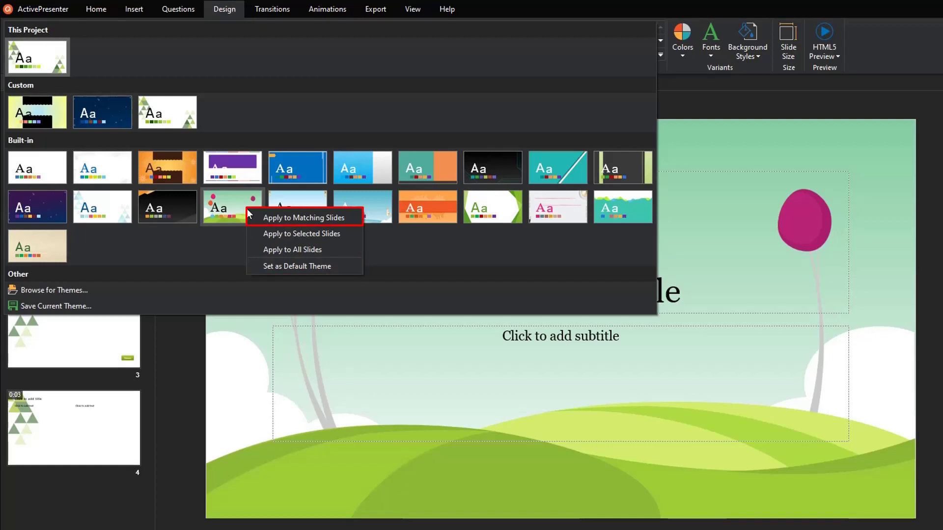
left_click(252, 216)
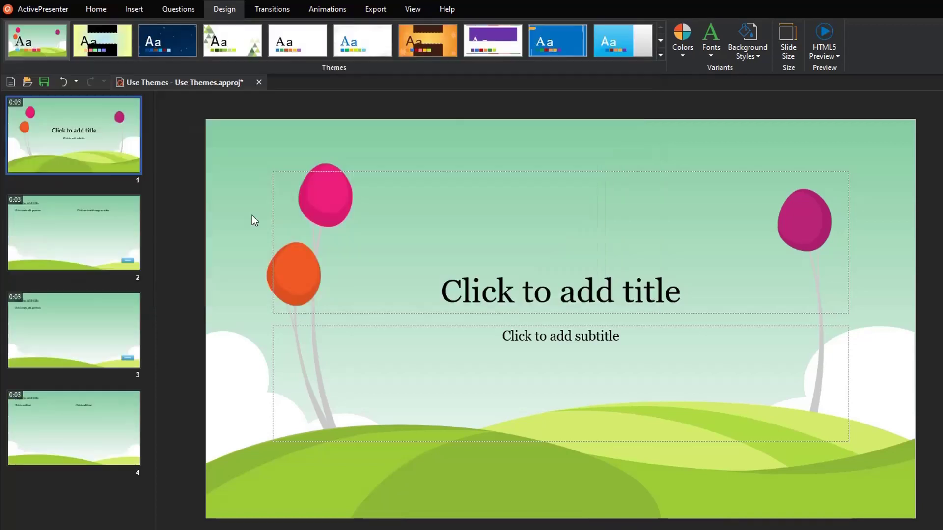
left_click(661, 54)
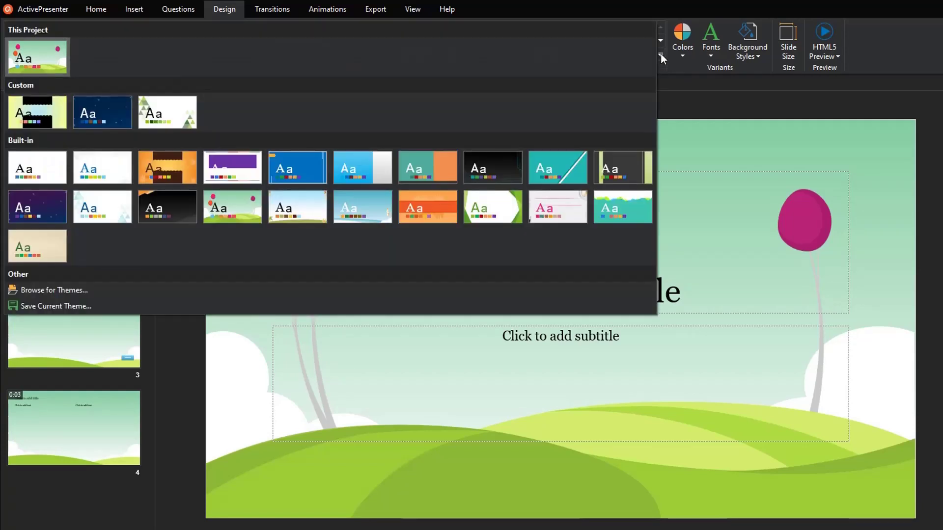
right_click(370, 208)
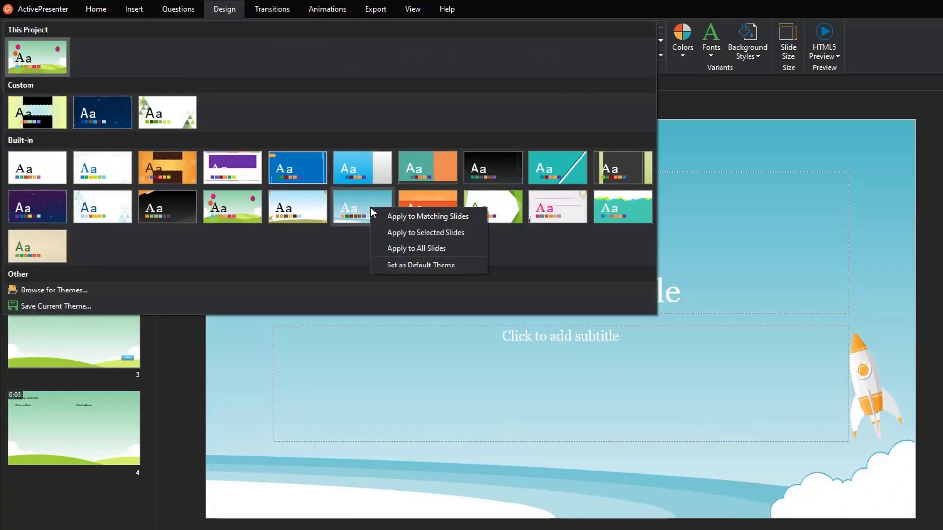
left_click(375, 232)
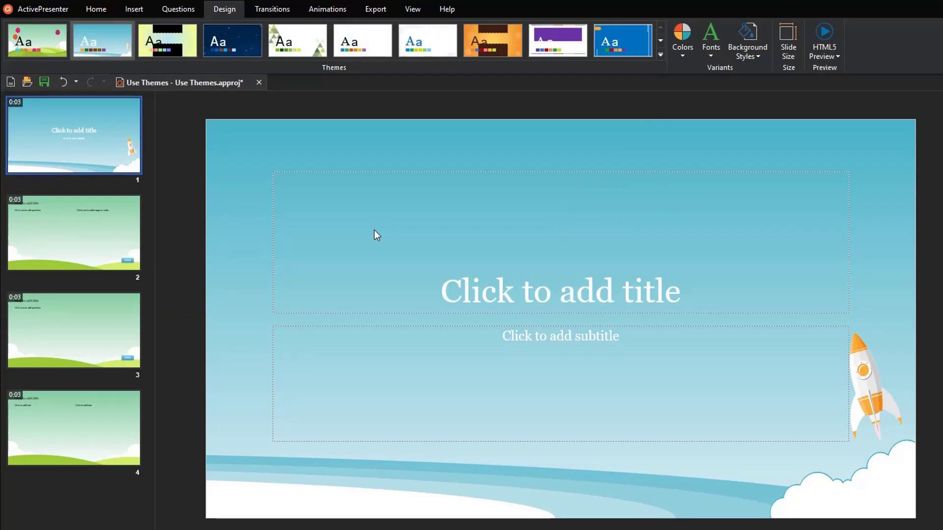
Step: Apply the green angular theme to all four slides
left_click(661, 55)
right_click(517, 207)
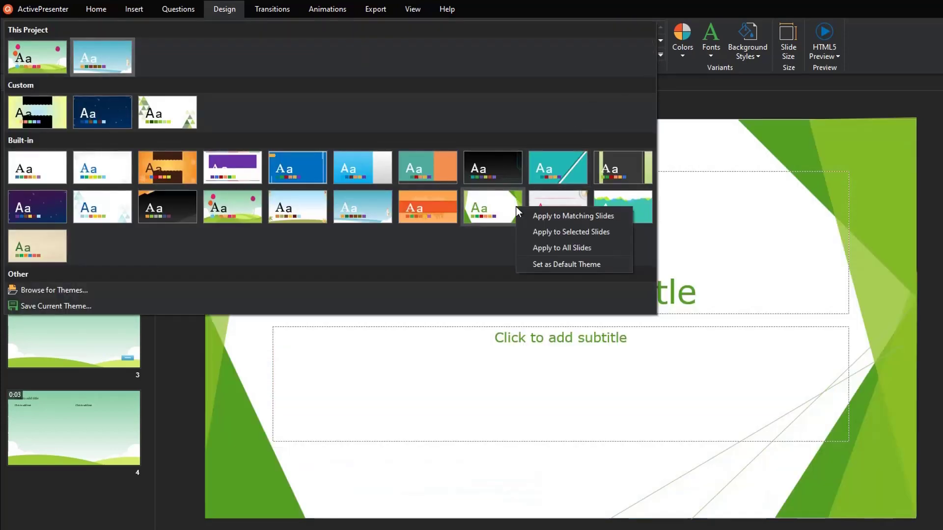
left_click(527, 248)
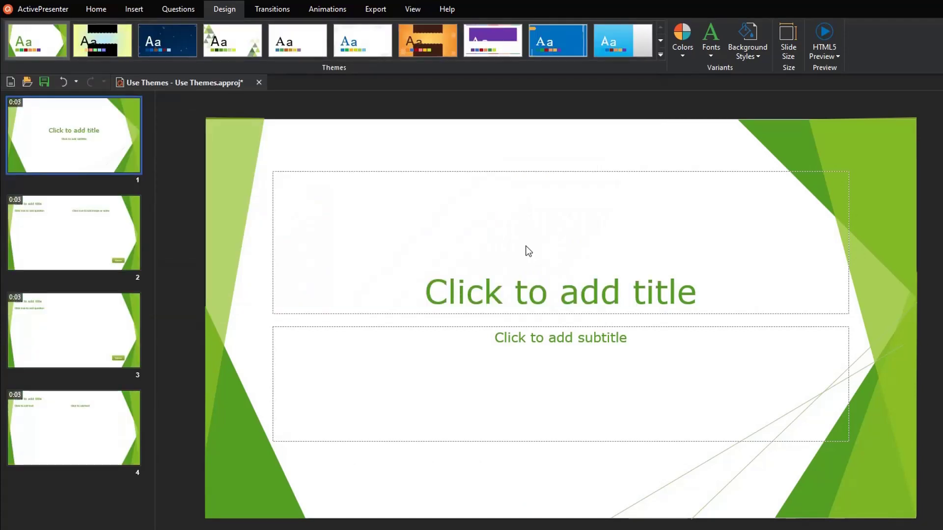
Step: Make the rocket theme the default, verify with a new project, and discard it unsaved
left_click(660, 54)
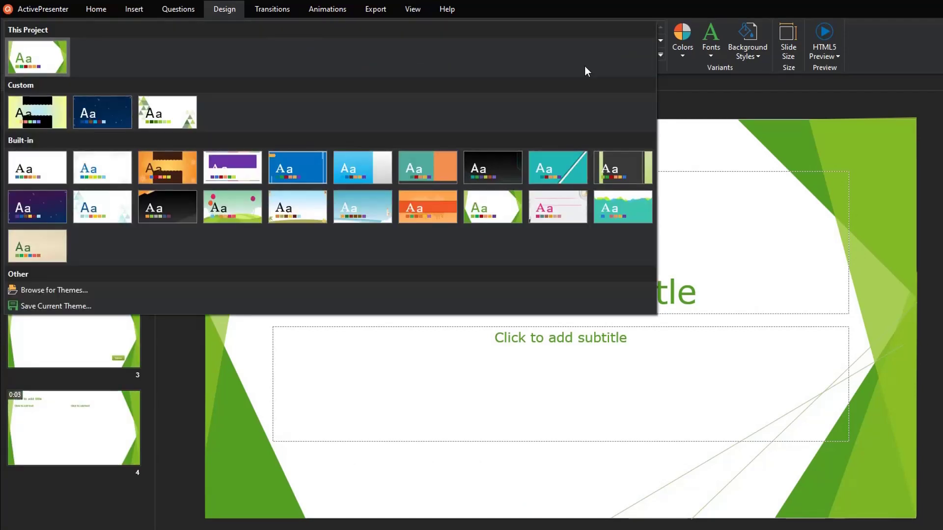
right_click(377, 206)
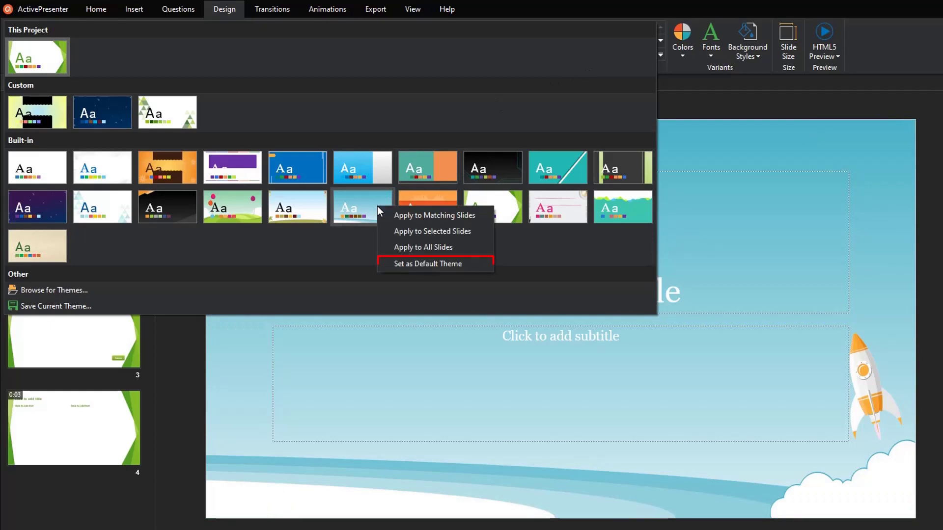
left_click(391, 263)
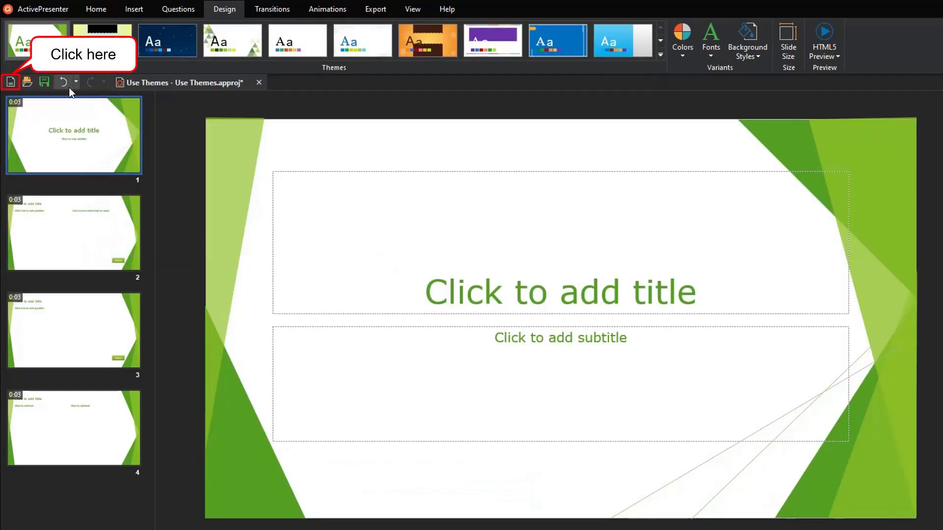
left_click(10, 82)
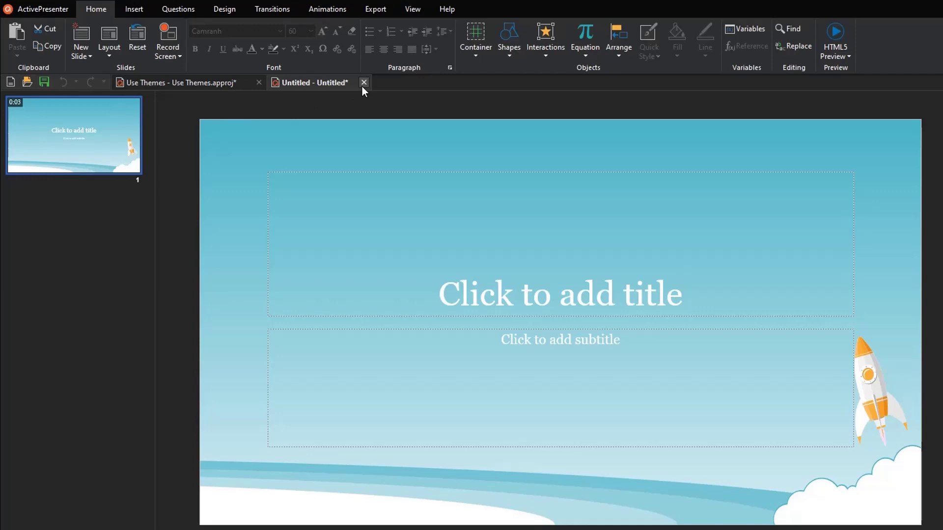
left_click(364, 82)
left_click(631, 335)
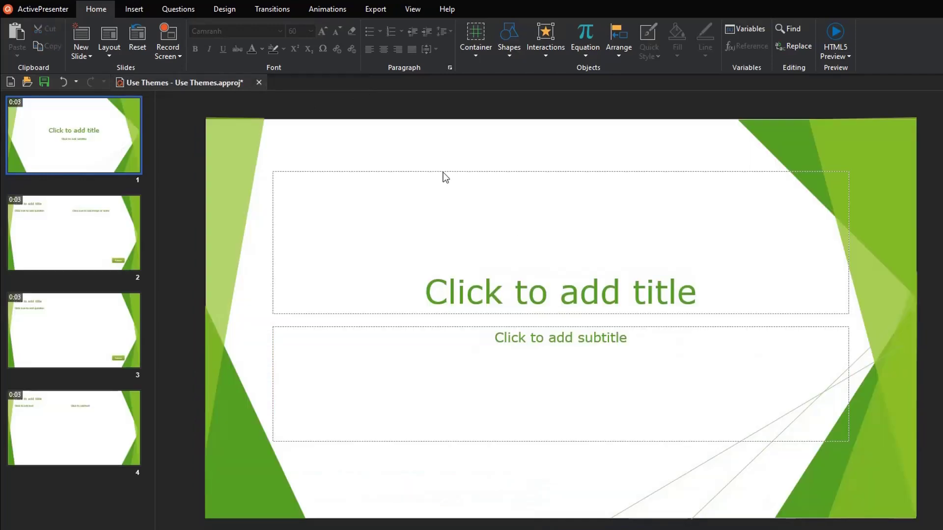
left_click(239, 10)
left_click(661, 54)
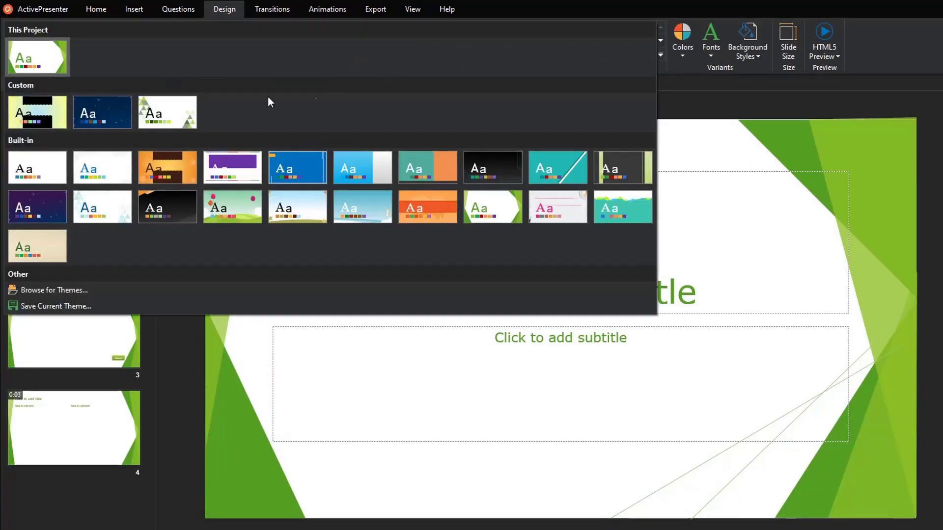
right_click(190, 114)
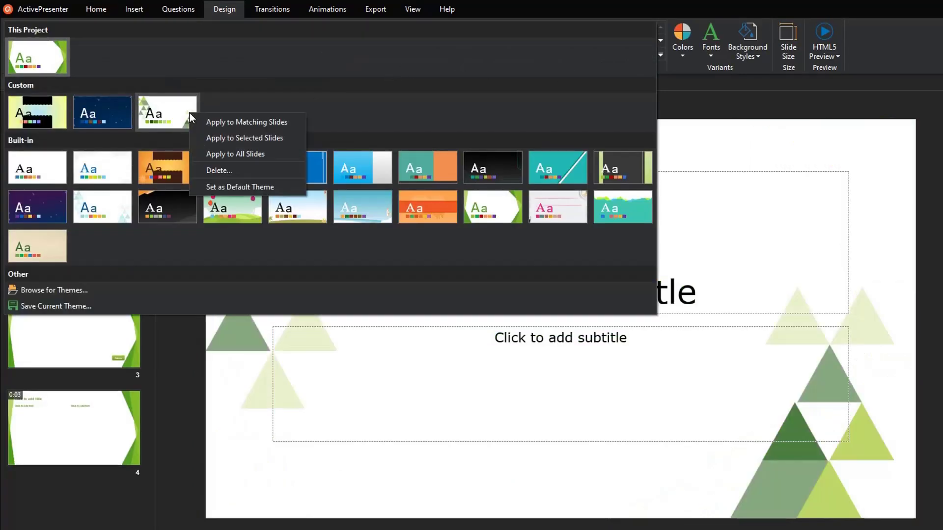
left_click(257, 169)
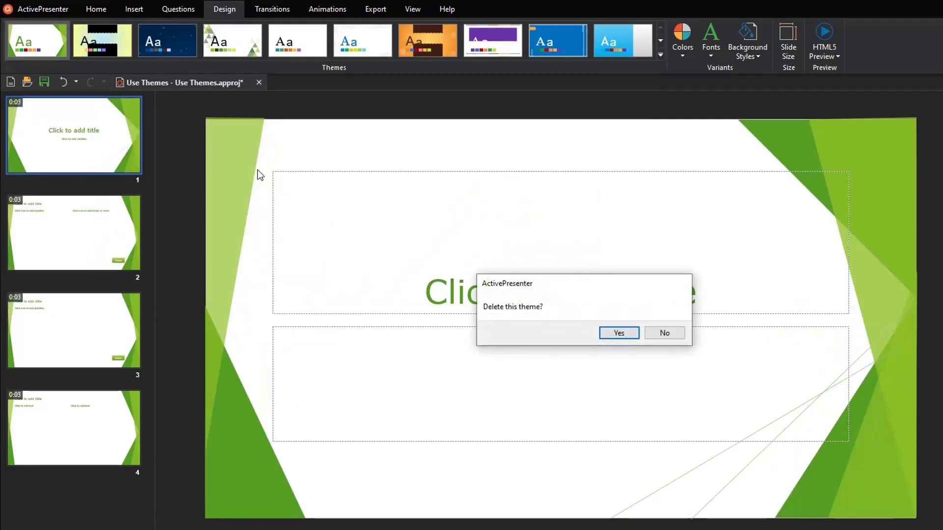
left_click(665, 336)
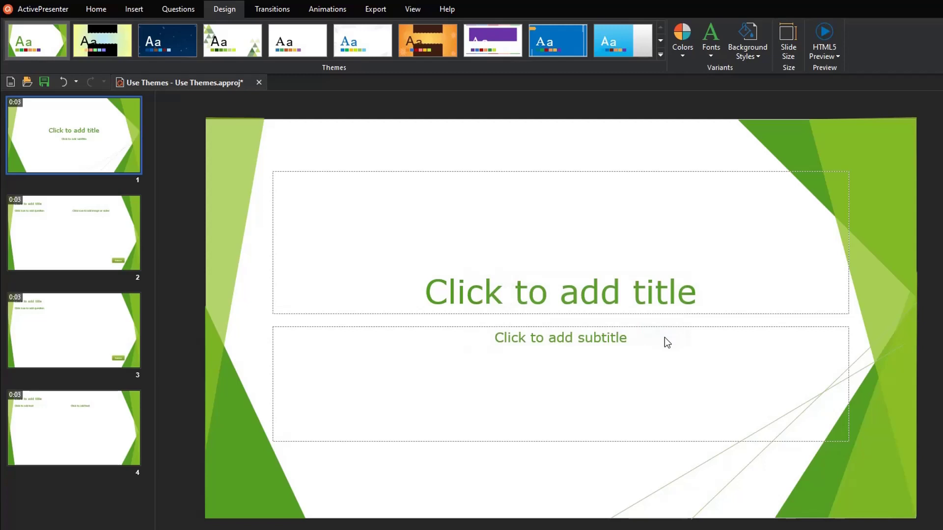
left_click(660, 55)
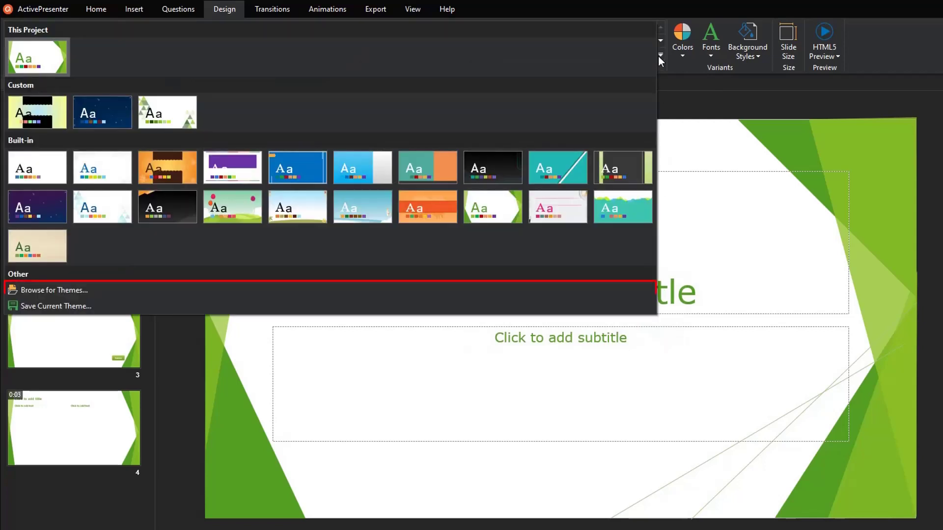
left_click(397, 291)
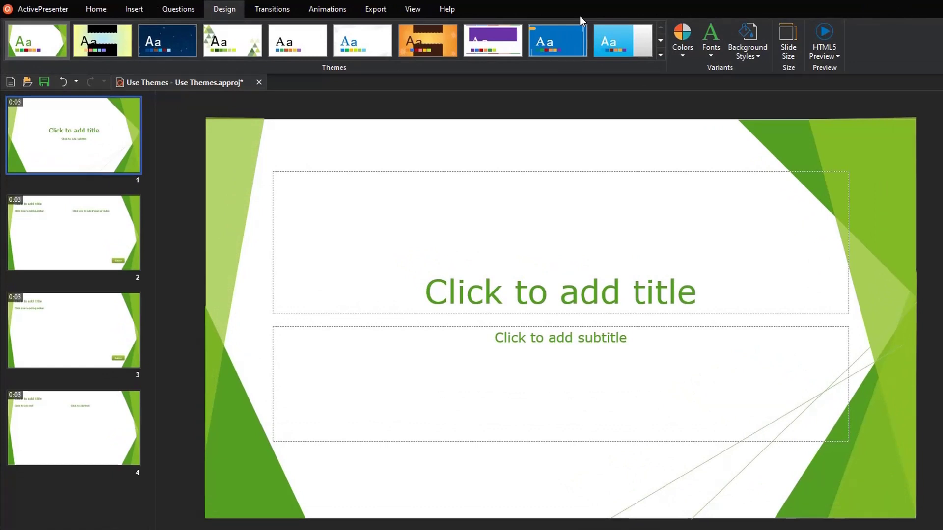
Step: Give the theme Green Yellow colours, Trebuchet MS fonts and a preset green background
left_click(684, 54)
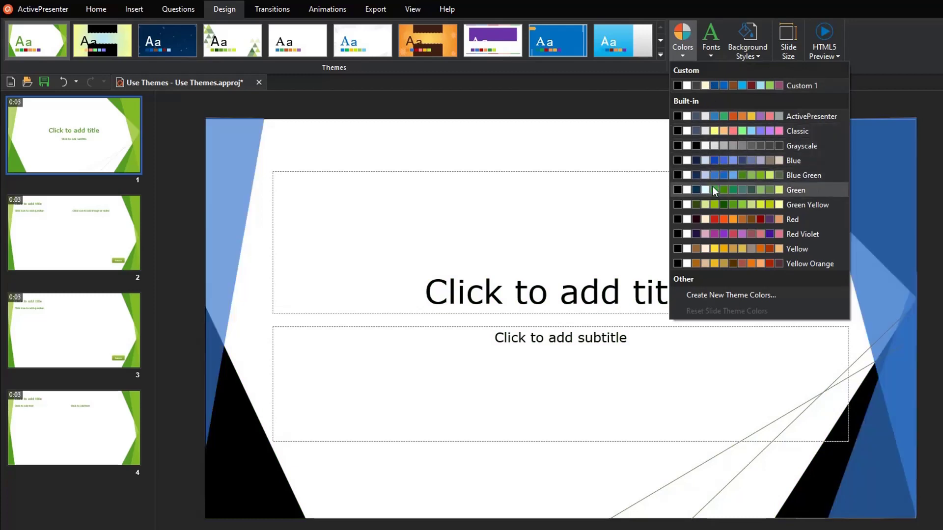
left_click(713, 205)
left_click(711, 49)
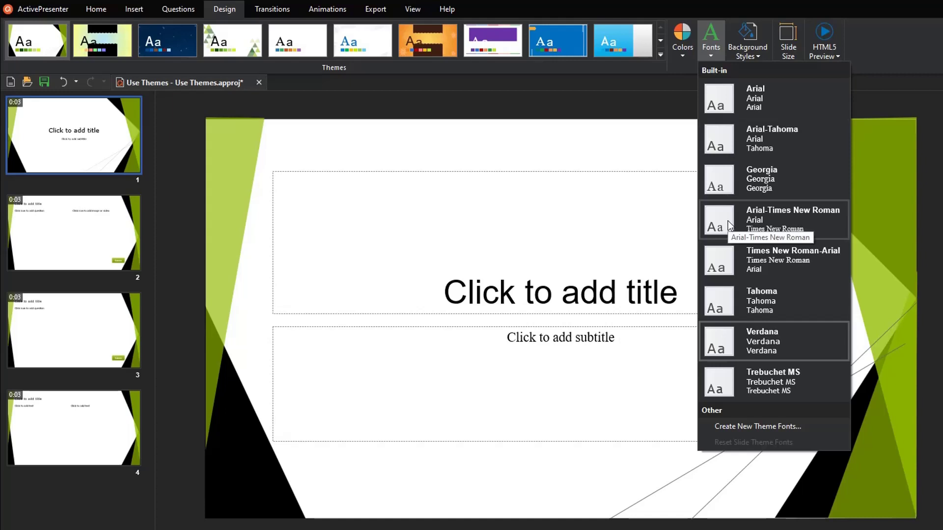
left_click(736, 382)
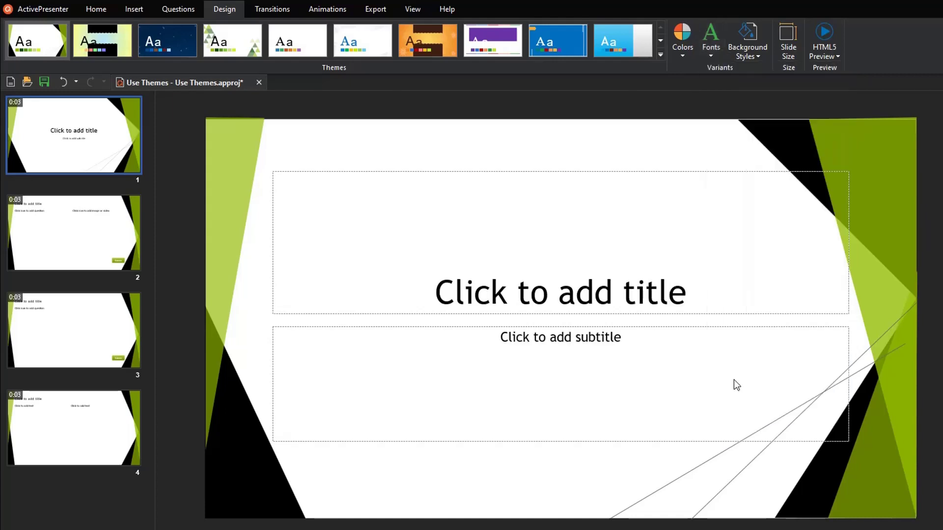
left_click(762, 55)
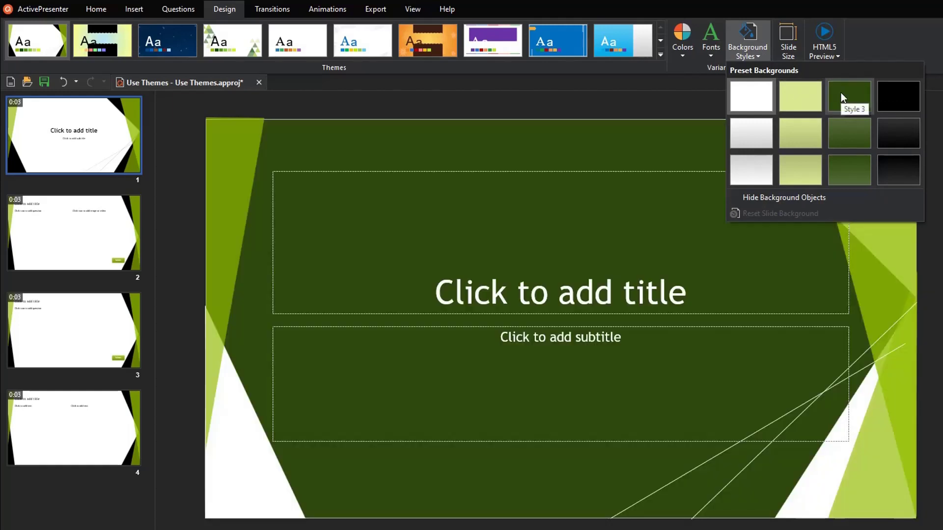
left_click(818, 94)
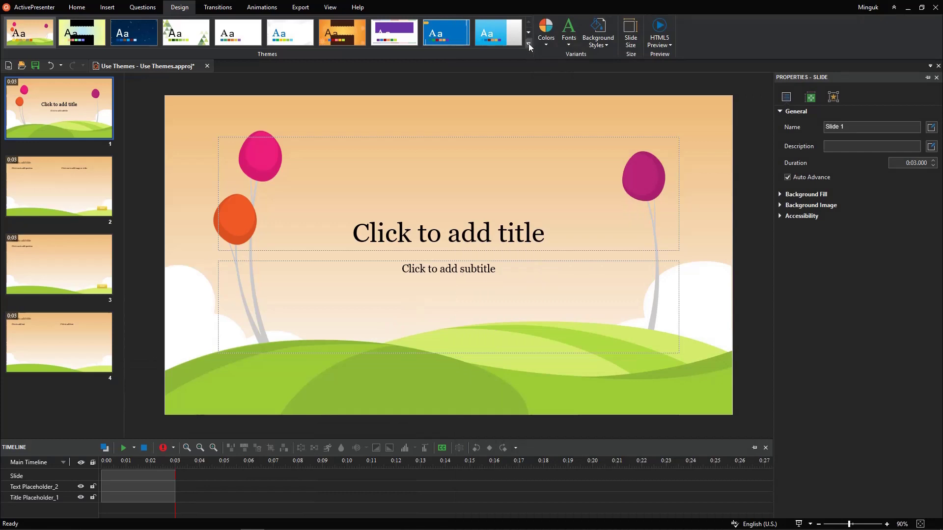
left_click(529, 43)
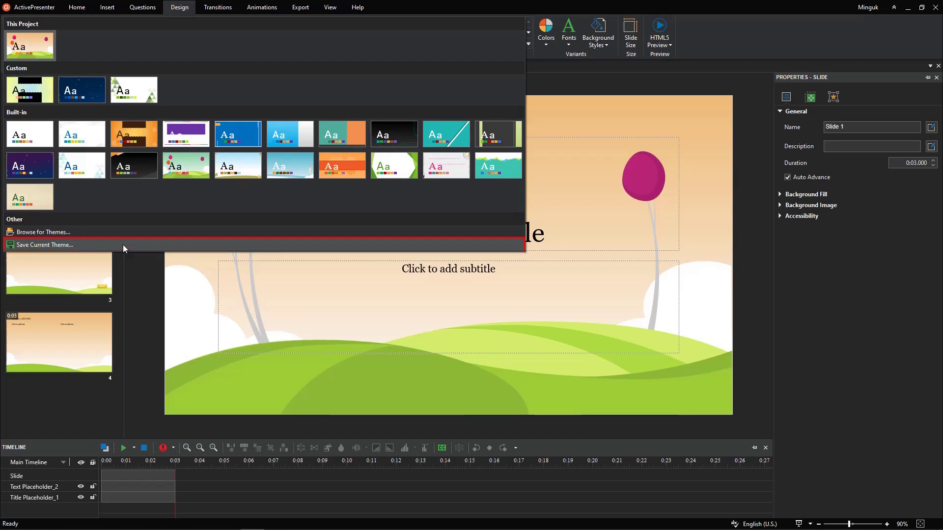
left_click(129, 269)
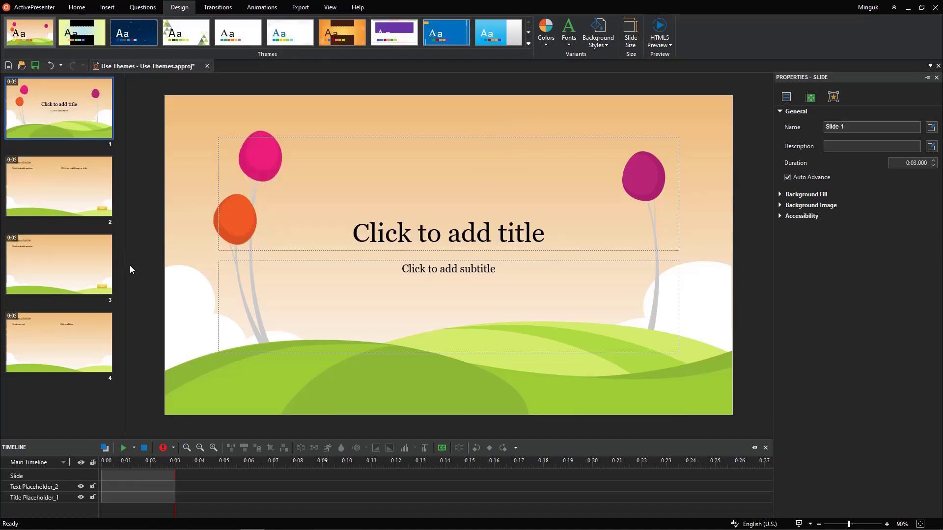